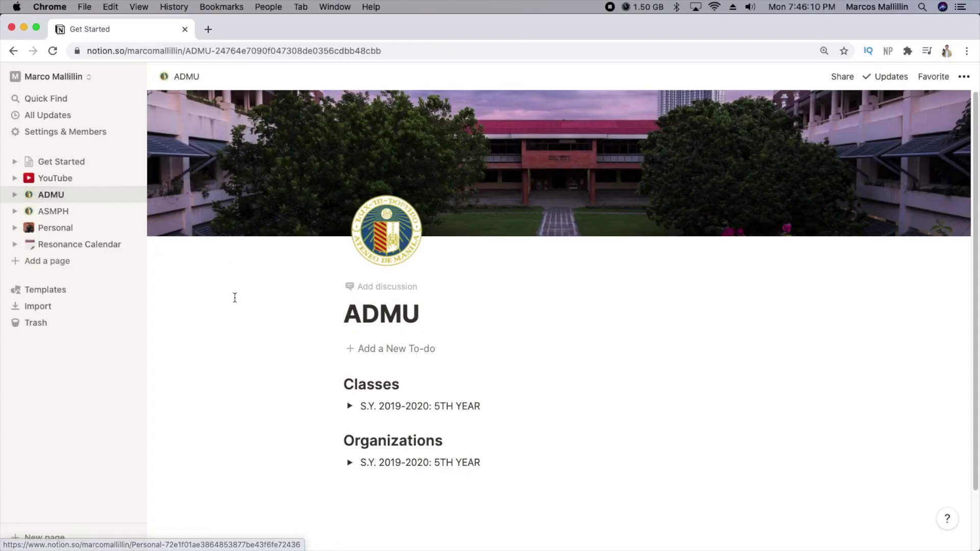
Step: Select the Classes heading block and check the Organizations block's actions
scroll(236, 299, down, 3)
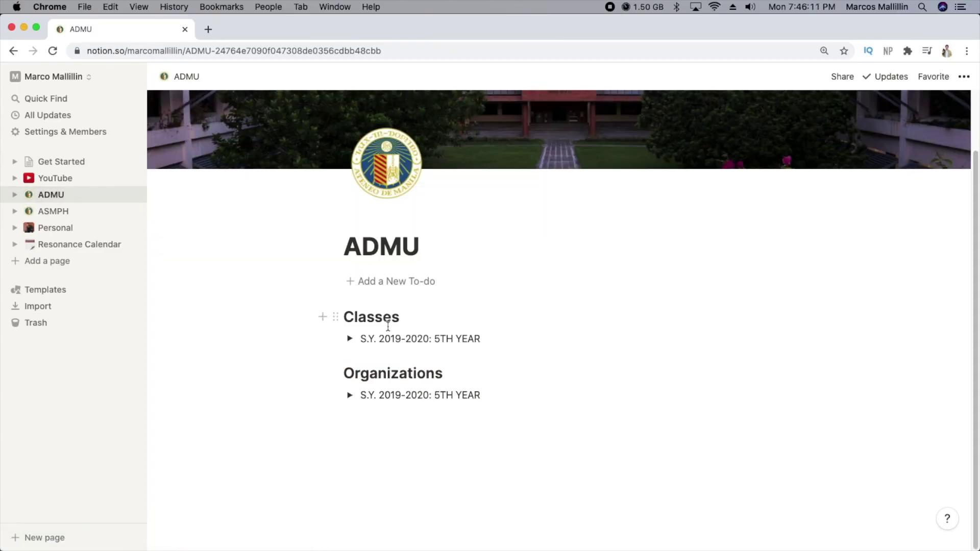
click(316, 315)
click(335, 373)
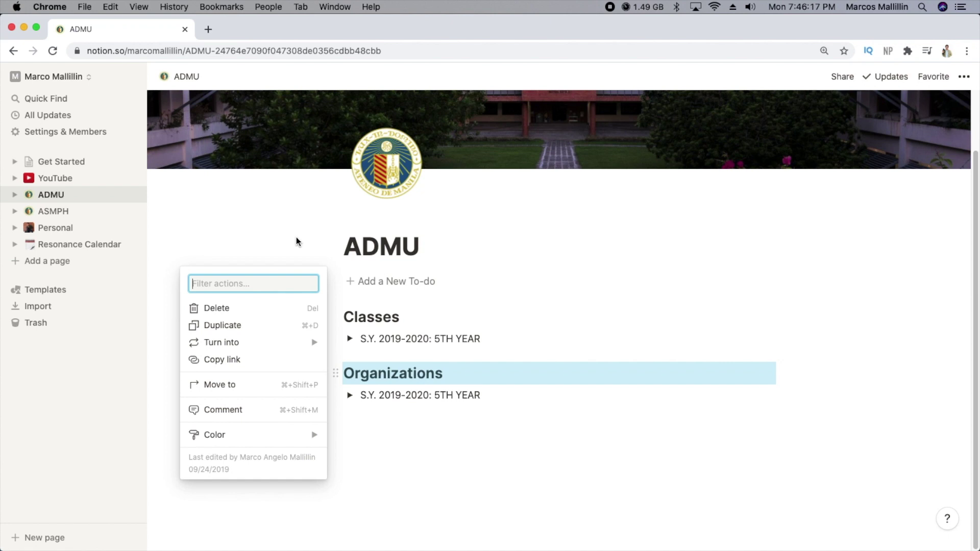
key(Escape)
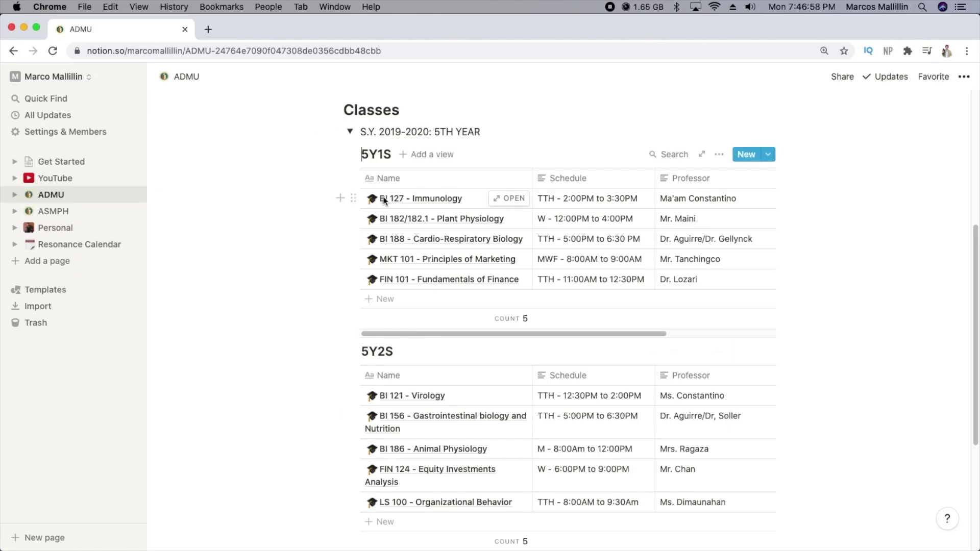
Step: Select the five 5Y1S class rows and preview the BI 127 - Immunology page
click(353, 198)
key(Escape)
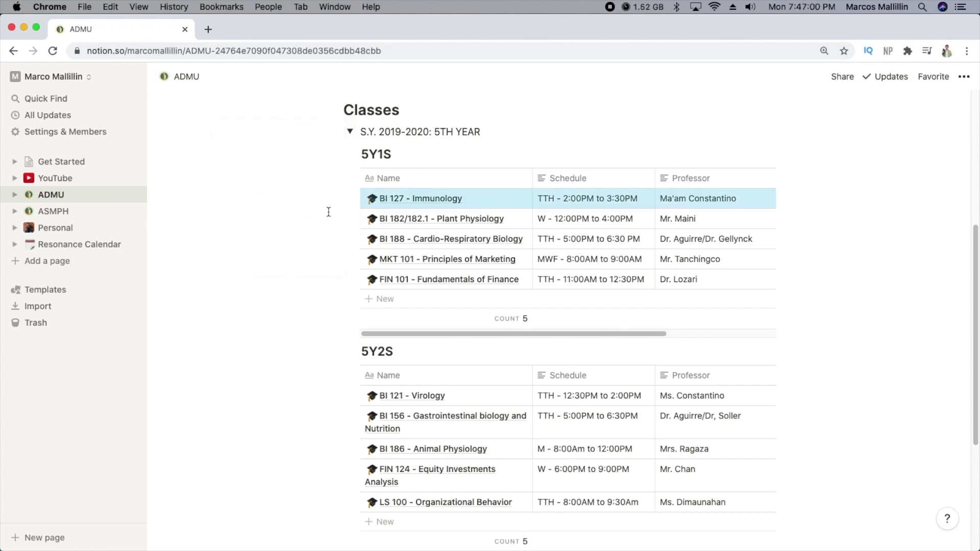
drag(311, 198, 793, 292)
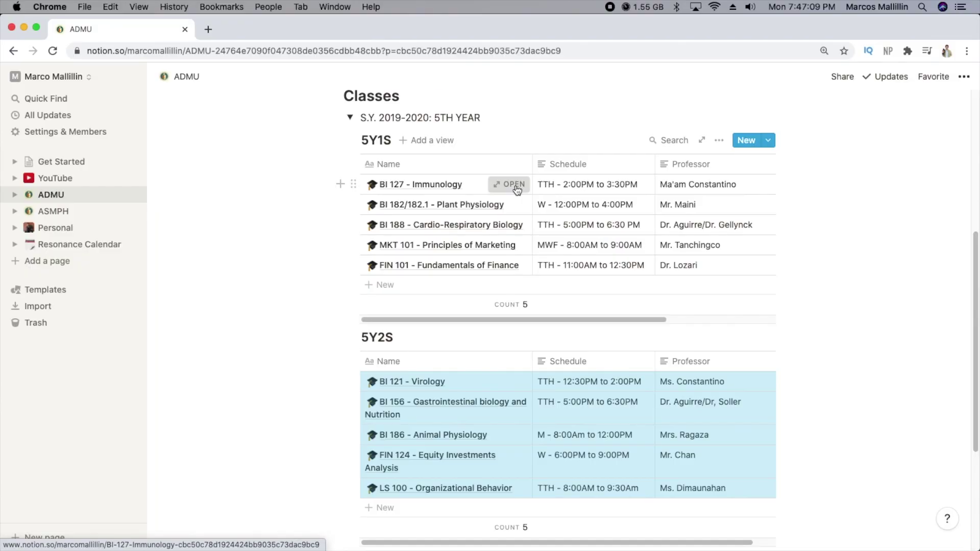
click(512, 185)
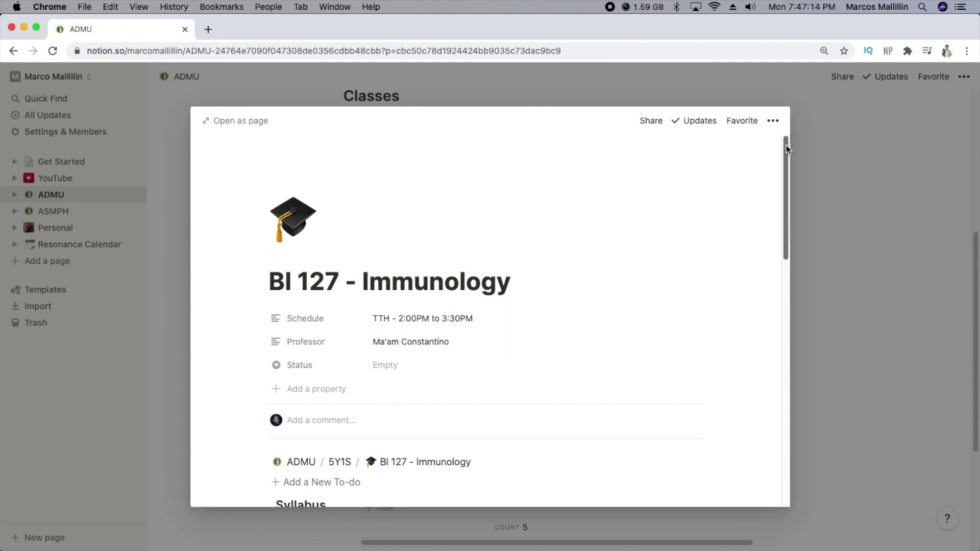
Step: Scroll the BI 127 preview down and select the first rows of the Syllabus table
drag(786, 146, 779, 251)
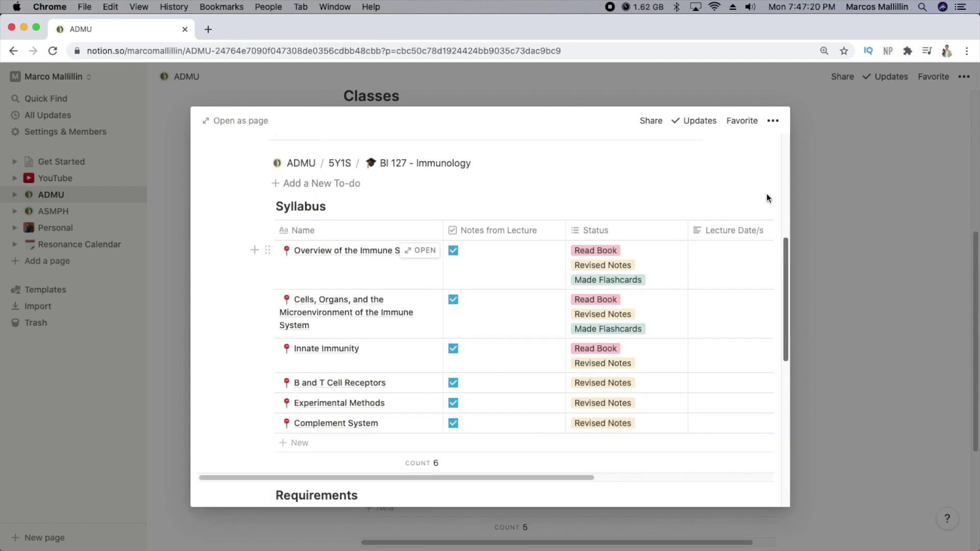
drag(211, 239, 617, 422)
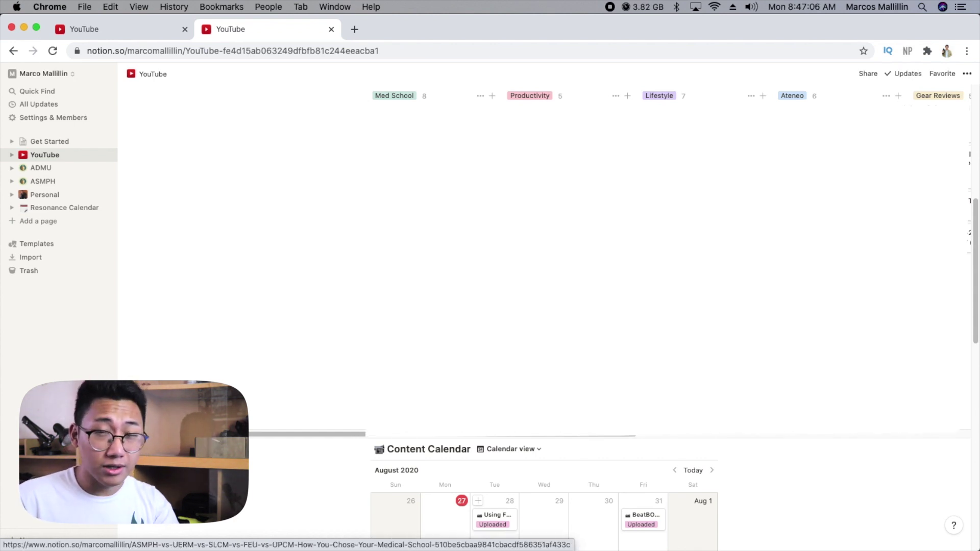
scroll(547, 154, up, 5)
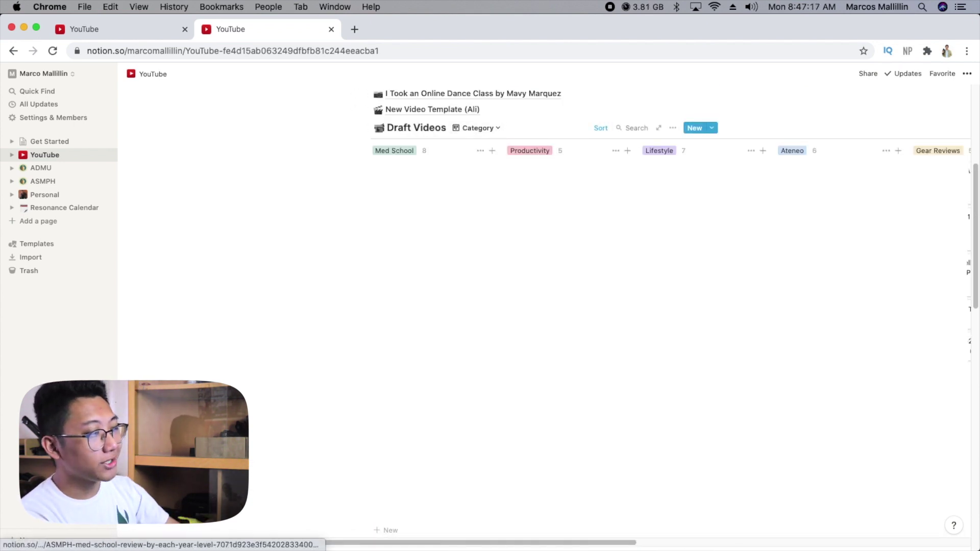
click(483, 131)
click(427, 211)
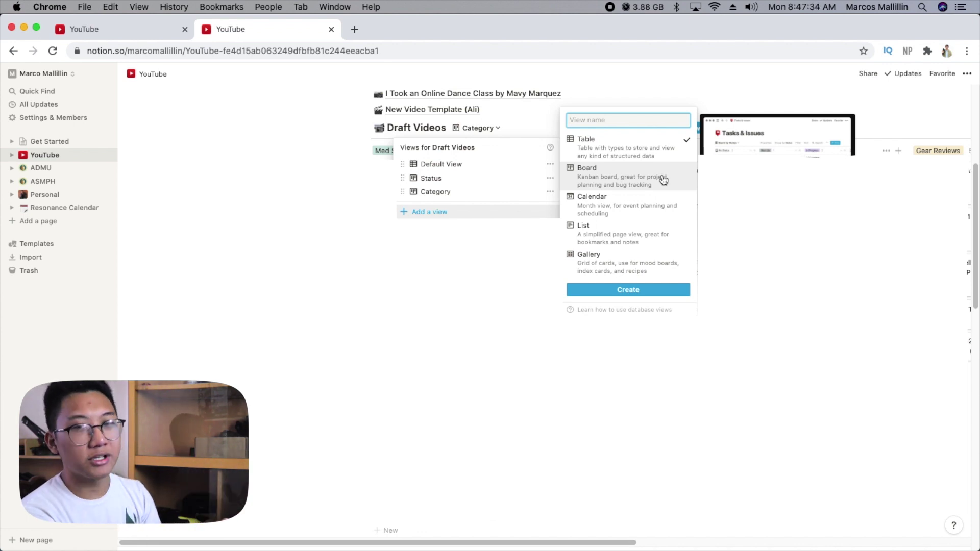
click(291, 209)
scroll(291, 210, down, 10)
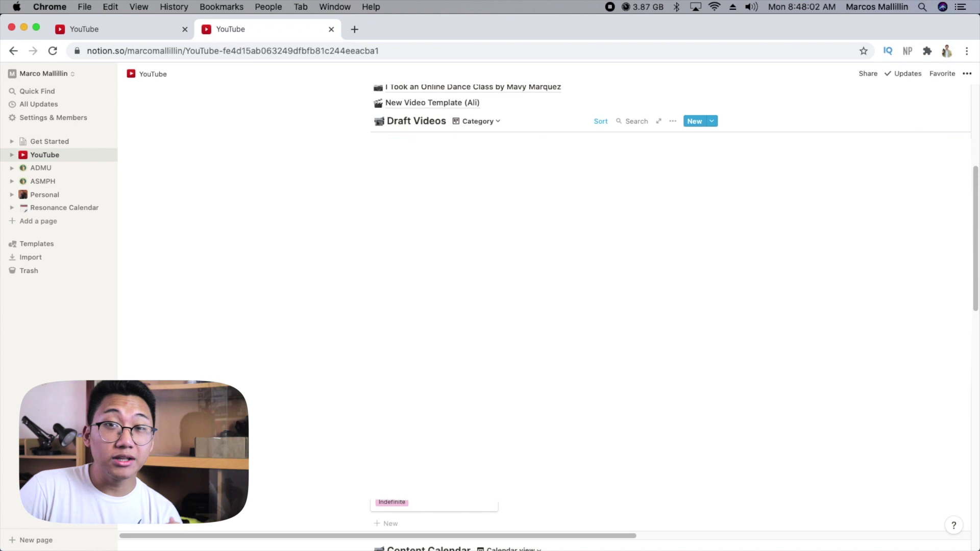
scroll(511, 306, down, 1)
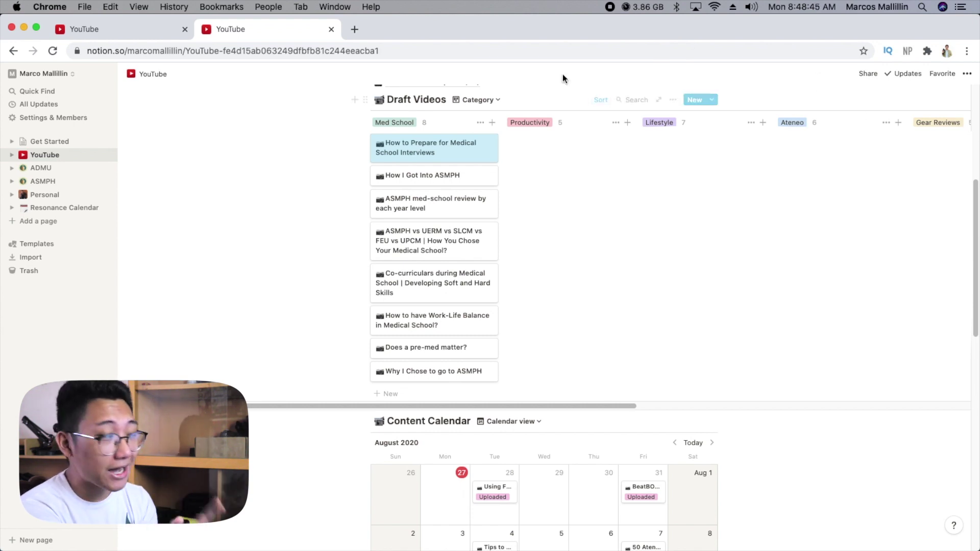
click(495, 101)
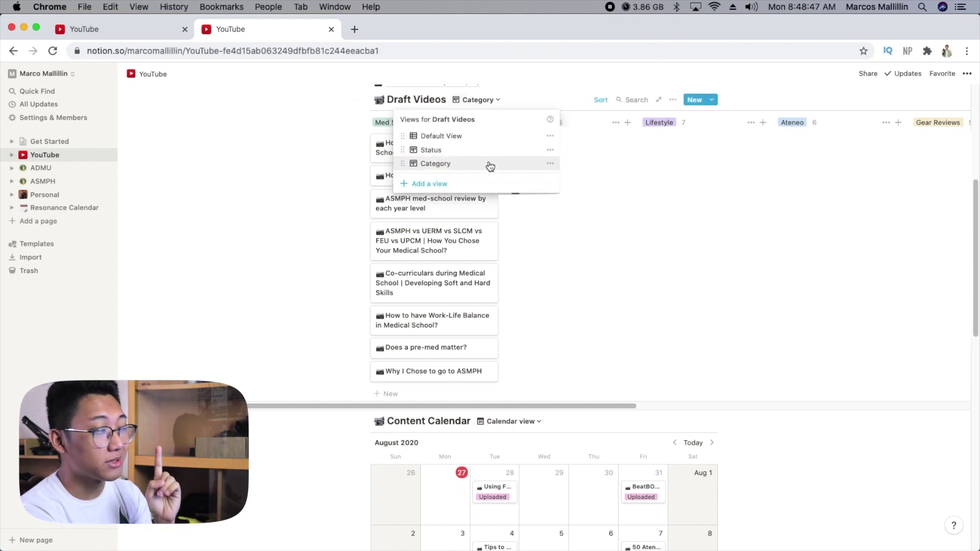
click(498, 151)
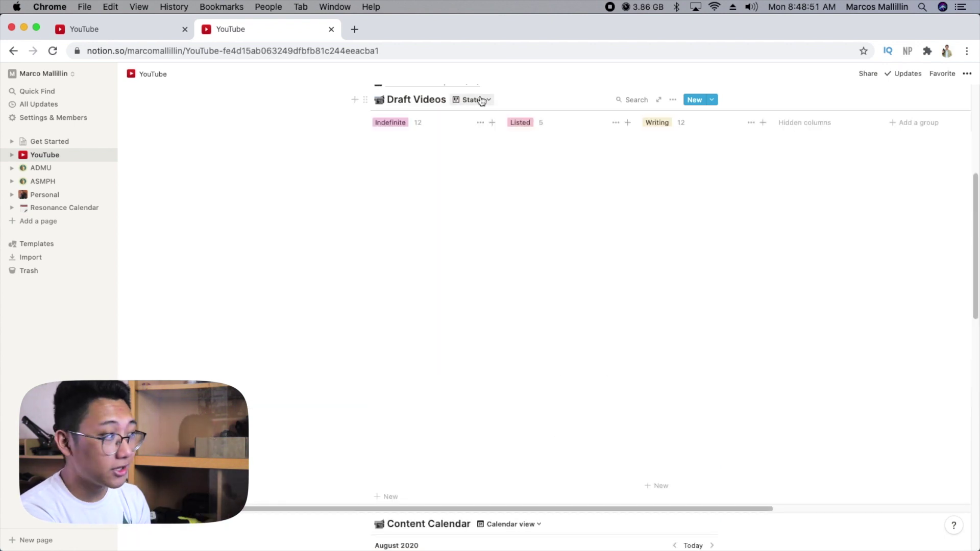
click(482, 101)
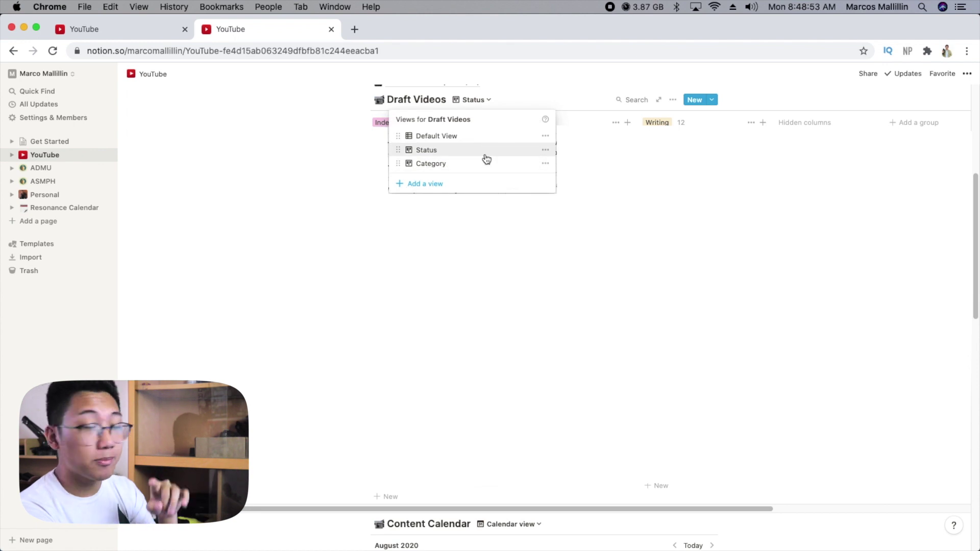
click(486, 165)
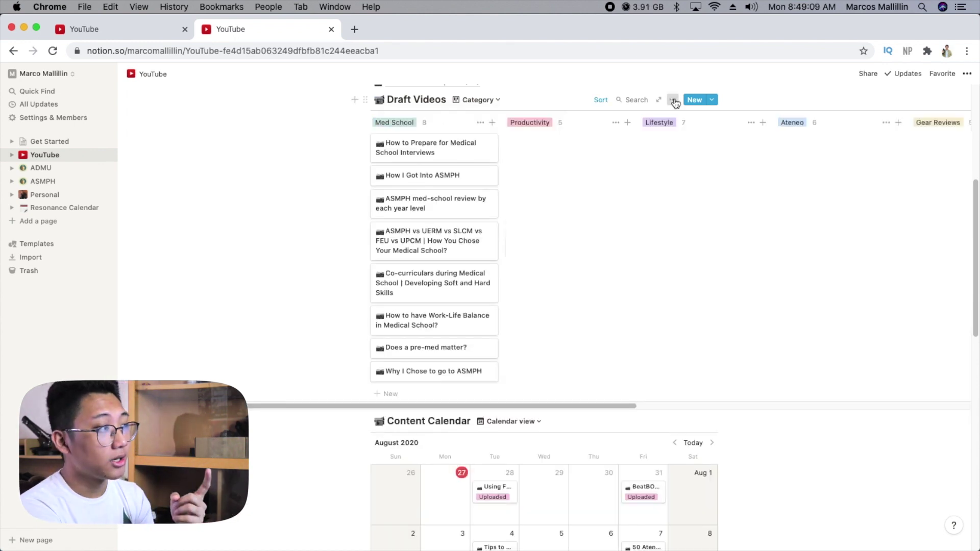
click(674, 101)
Step: Turn on the Status property for the Category board view's cards
click(706, 169)
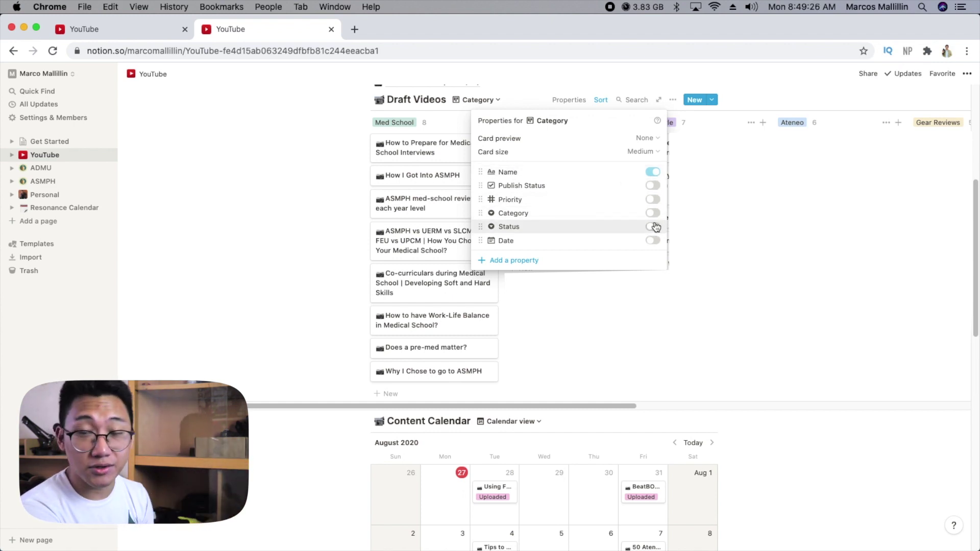
click(654, 228)
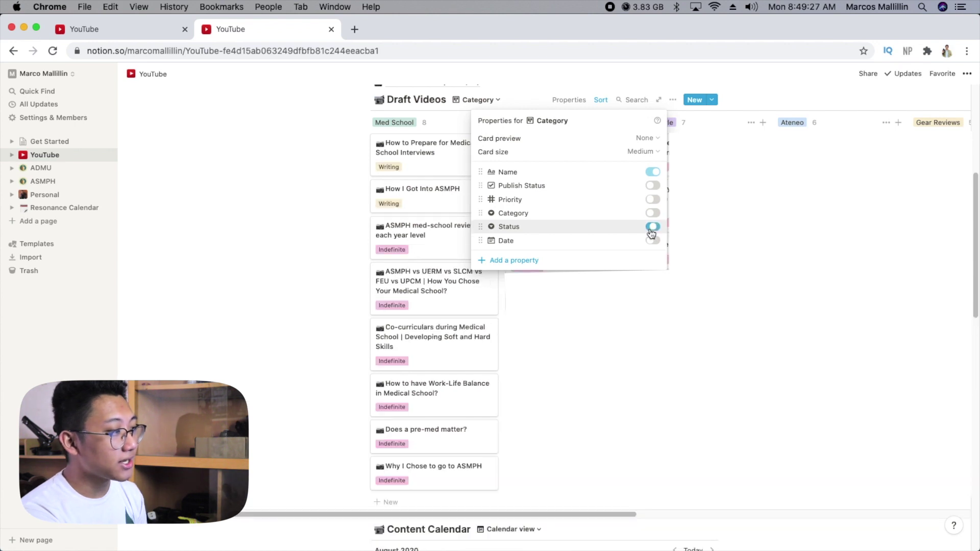
click(242, 225)
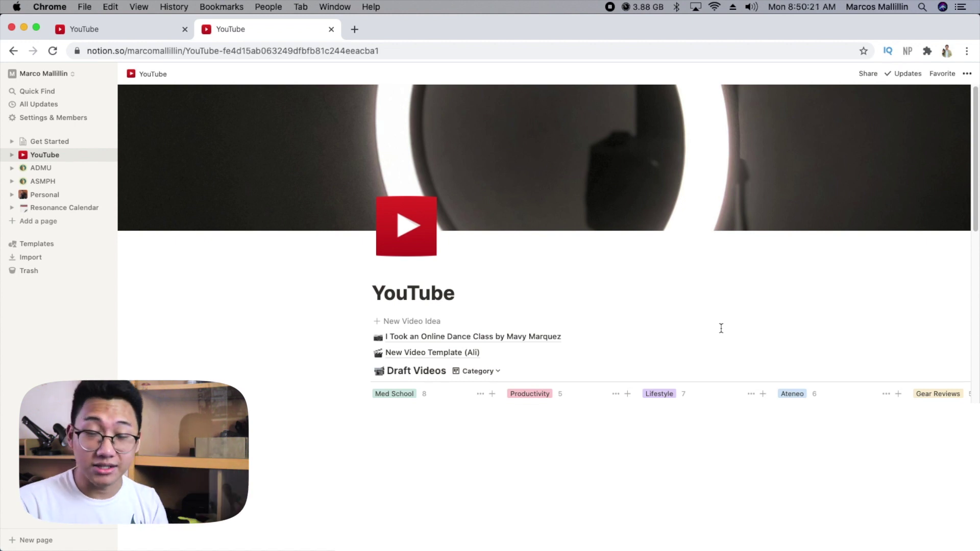
Step: Create a Video Idea Template page with the New Video Idea button and view it
click(436, 325)
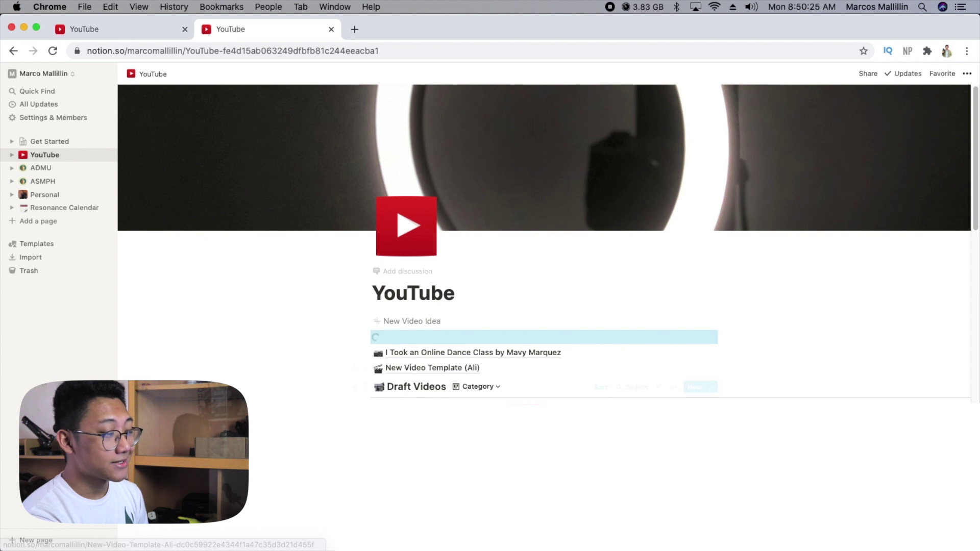
click(408, 337)
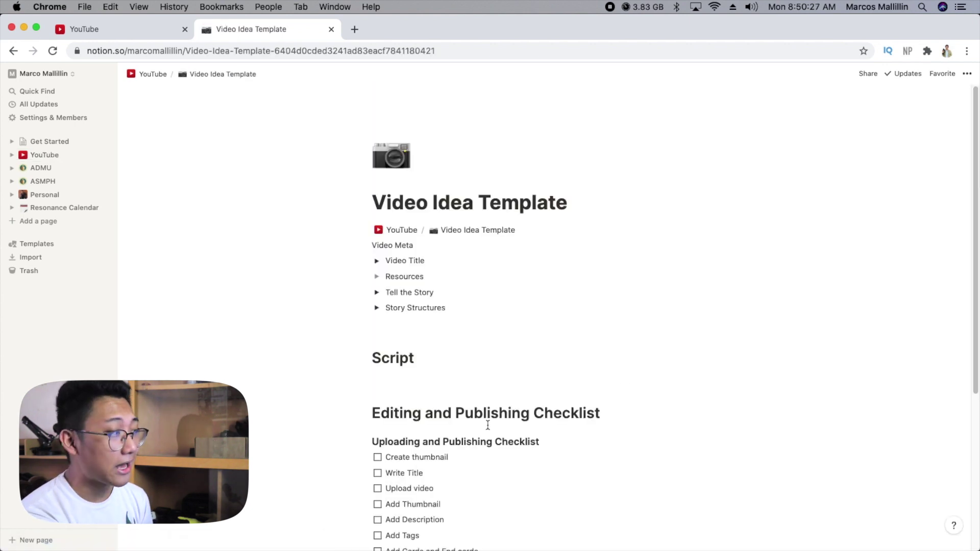
scroll(609, 330, down, 3)
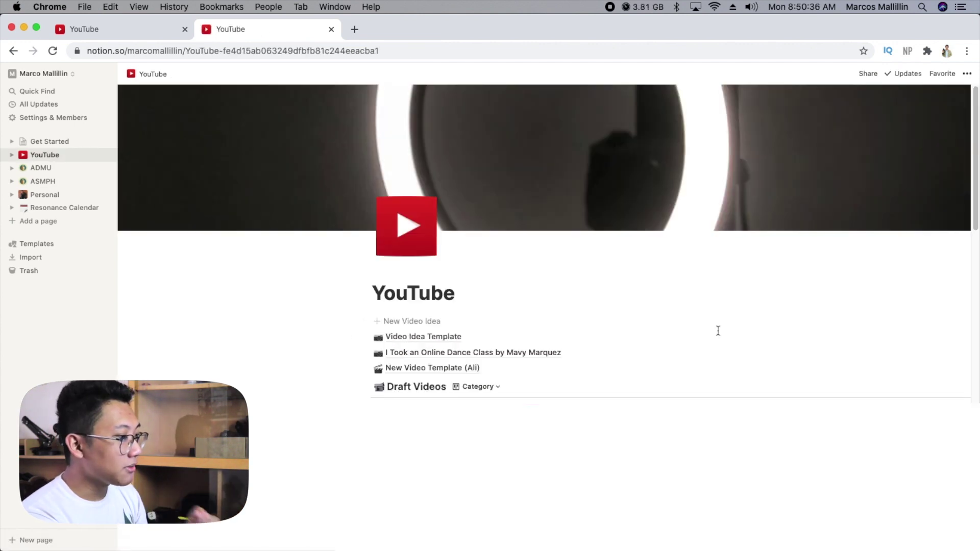
Step: Add a template button block under the YouTube title using /templ and select its name
click(468, 292)
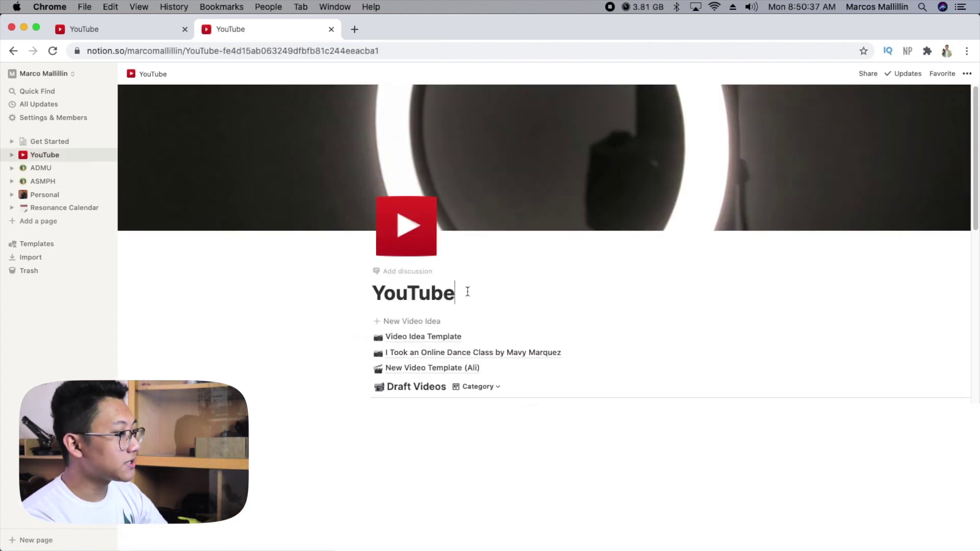
key(Return)
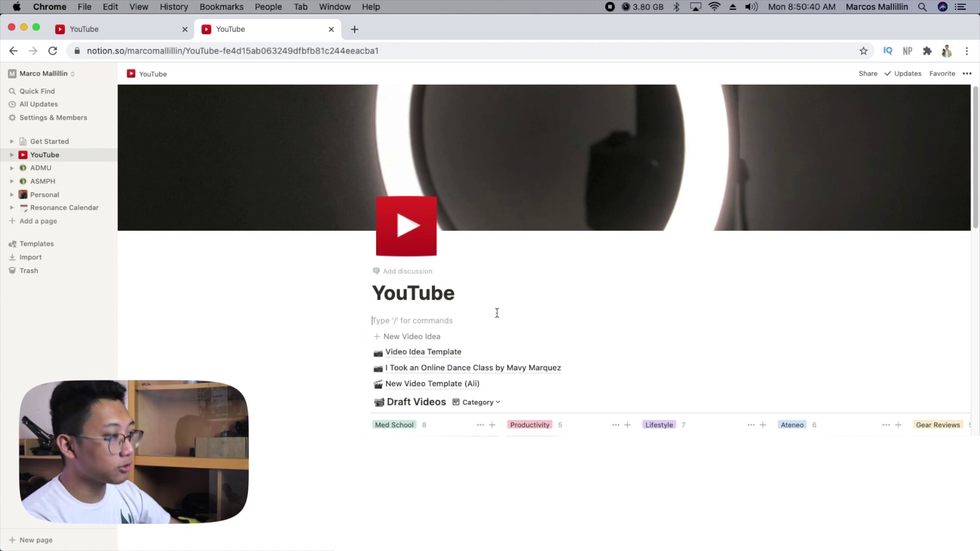
text(/templ)
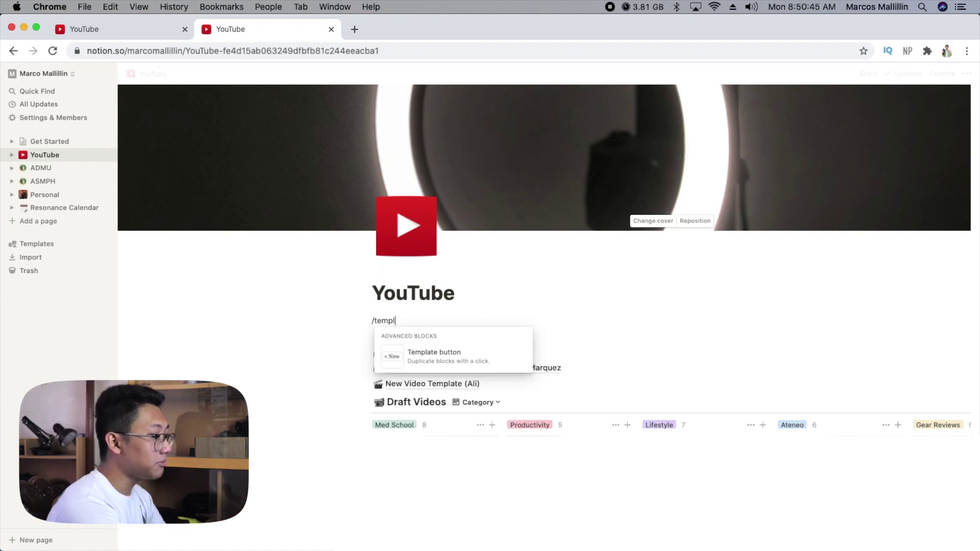
click(410, 351)
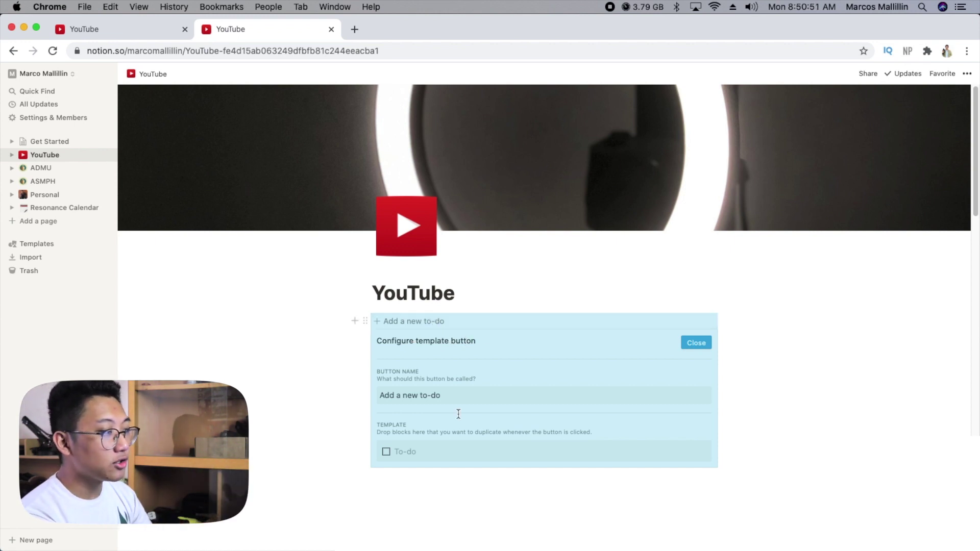
drag(453, 393, 380, 380)
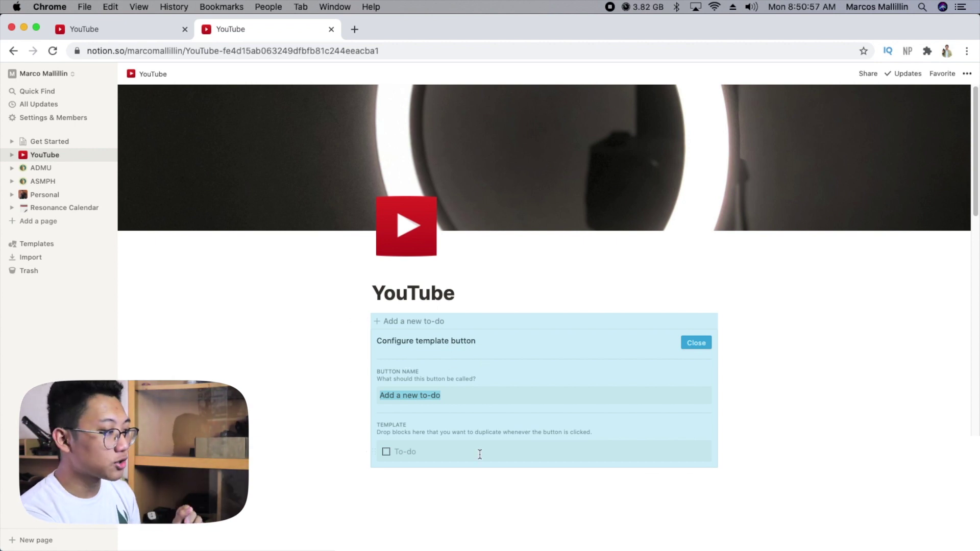
Step: Move the Video Idea Template page into the button's template and close the configuration
scroll(480, 457, down, 1)
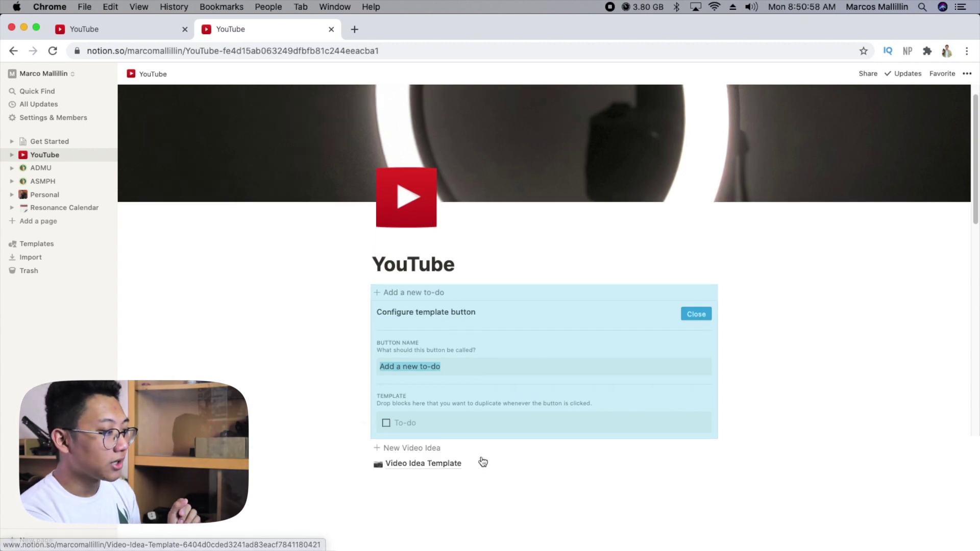
click(441, 433)
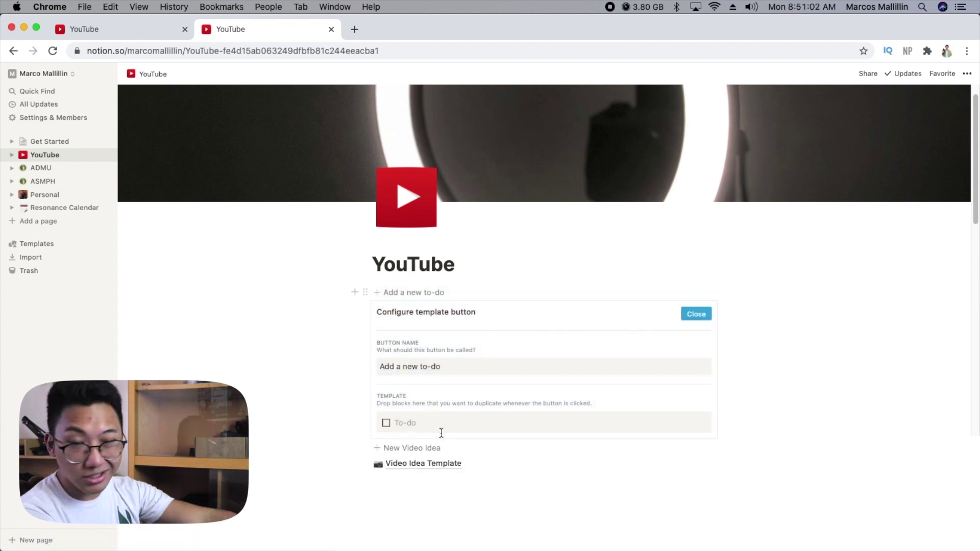
scroll(443, 433, down, 1)
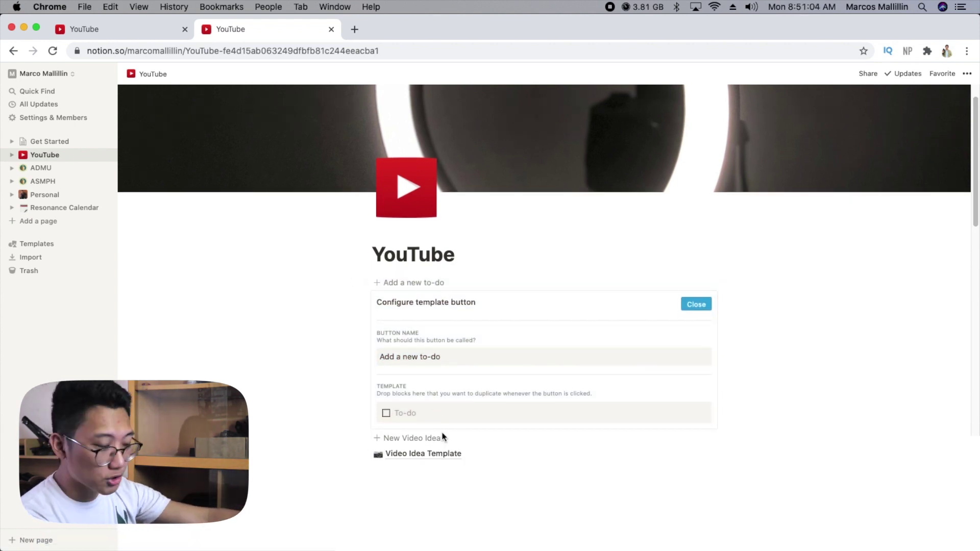
key(super+equal)
key(super+equal)
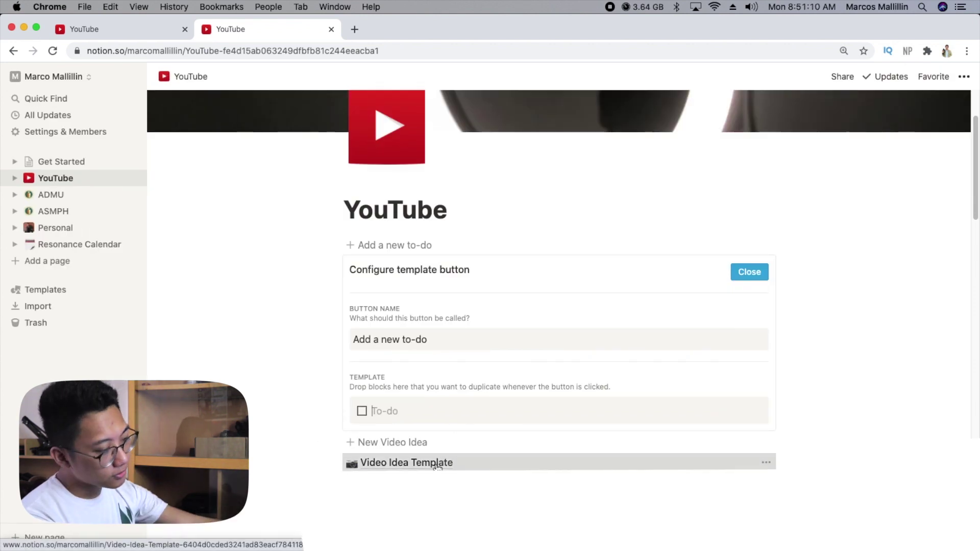
drag(438, 468, 454, 414)
click(749, 273)
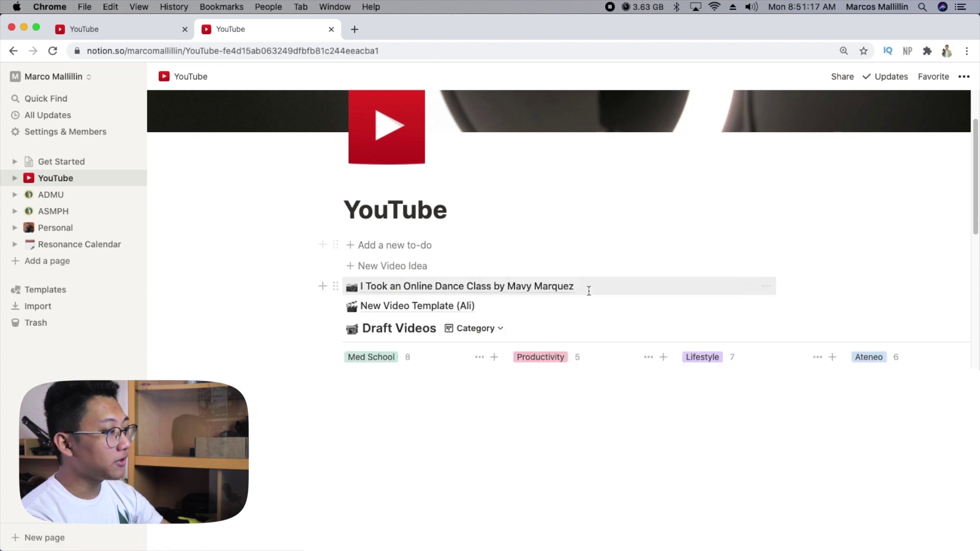
Step: Generate a Video Idea Template page from the template button, review it, then return to YouTube
click(414, 248)
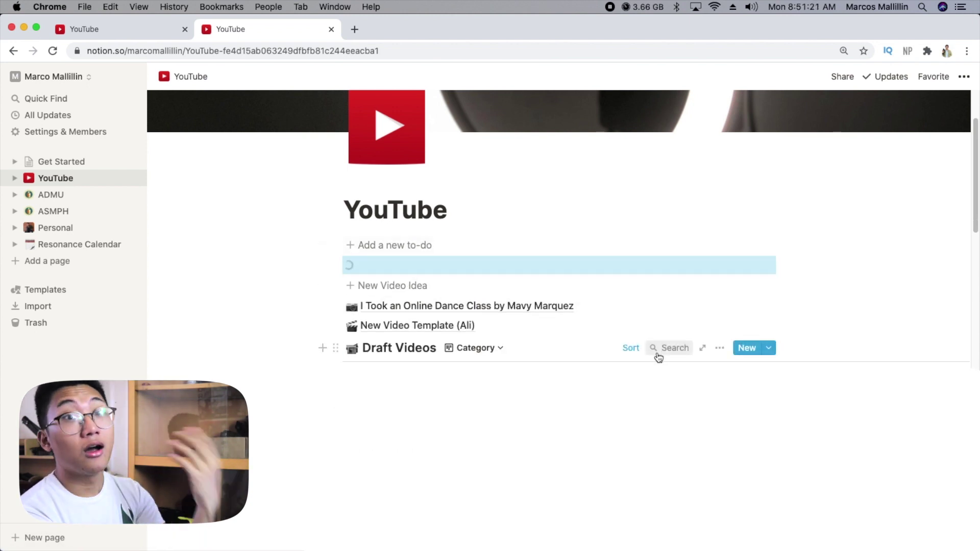
click(471, 304)
scroll(519, 317, down, 8)
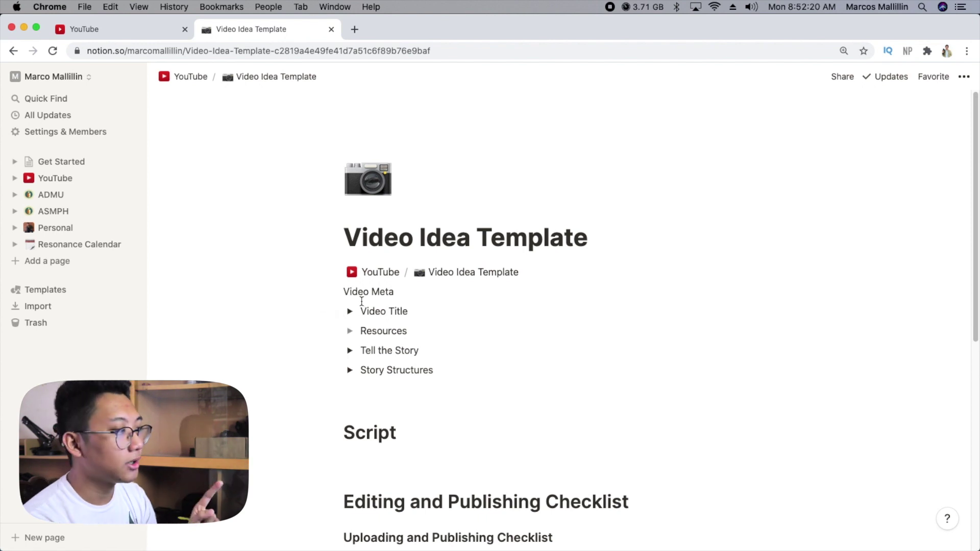
click(374, 274)
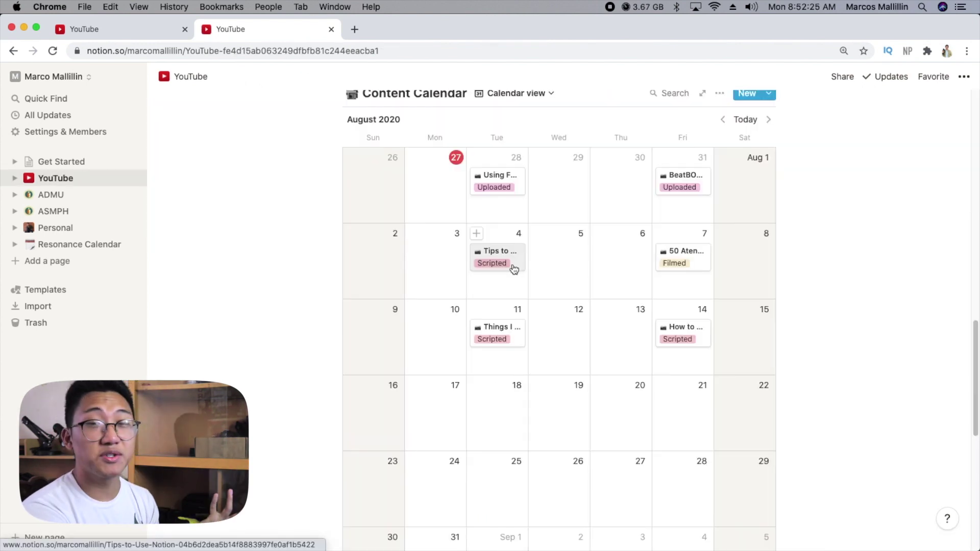
Step: Preview the August 4 video card in the Content Calendar
click(513, 269)
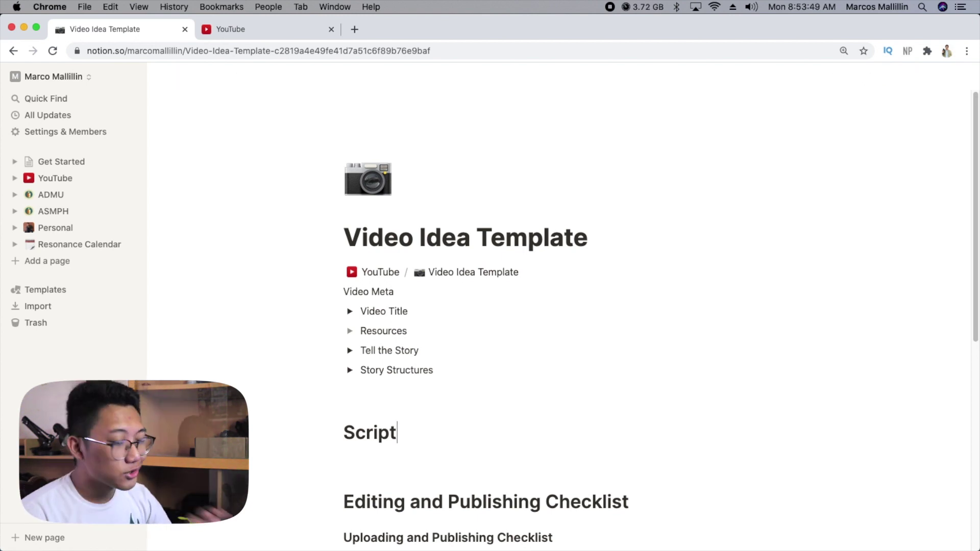
key(Return)
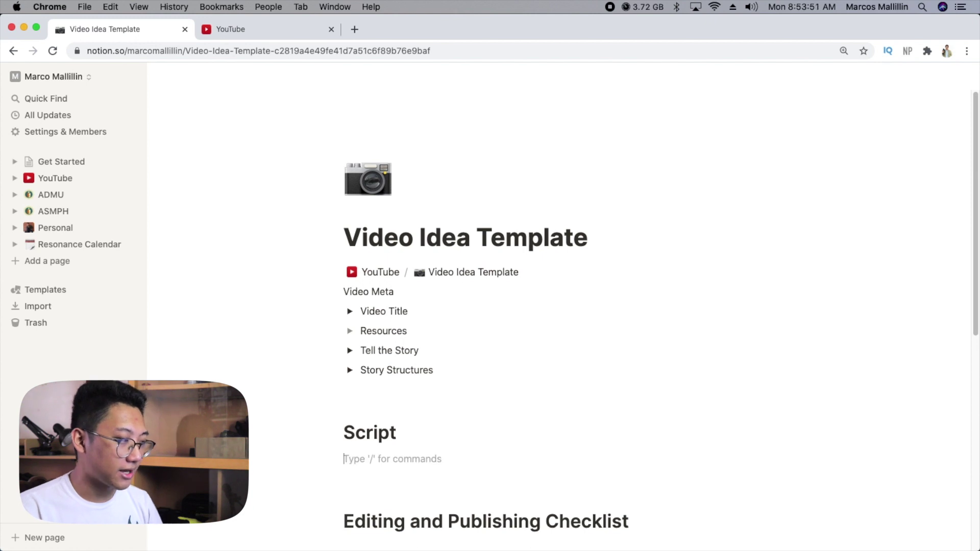
text(/)
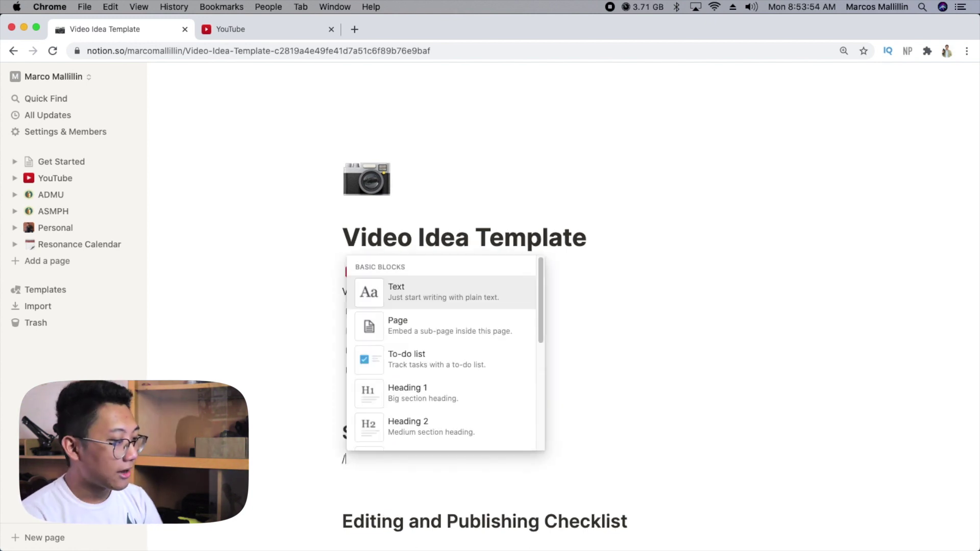
scroll(490, 427, down, 1)
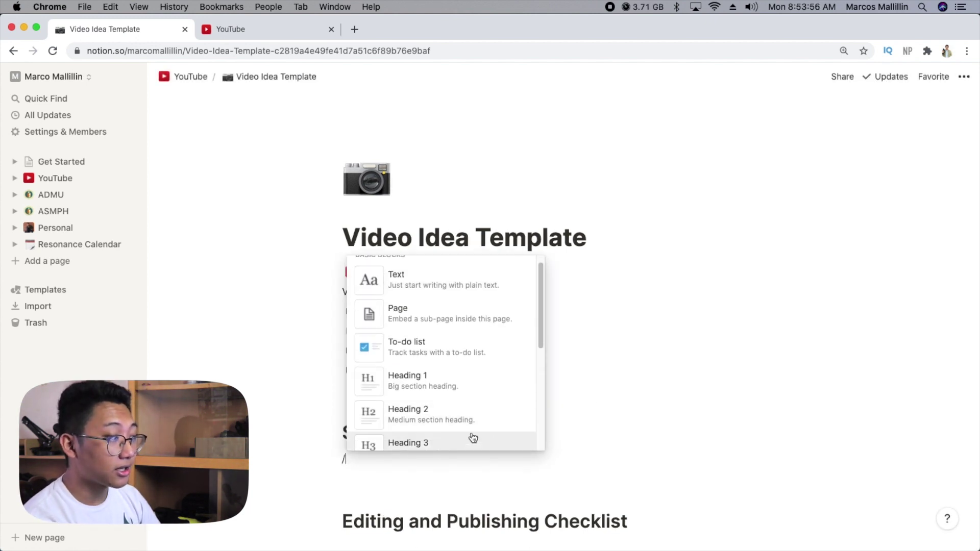
click(465, 428)
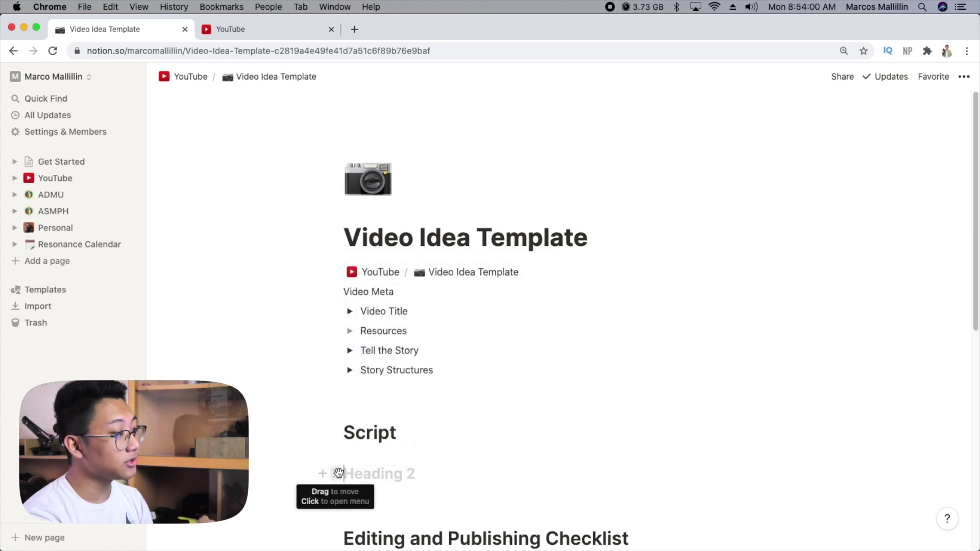
click(337, 475)
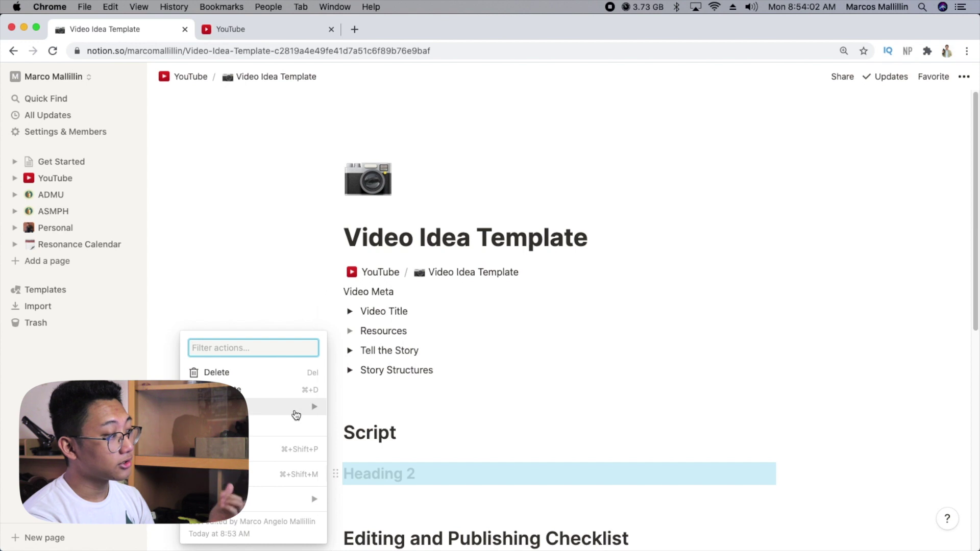
mouse_move(296, 415)
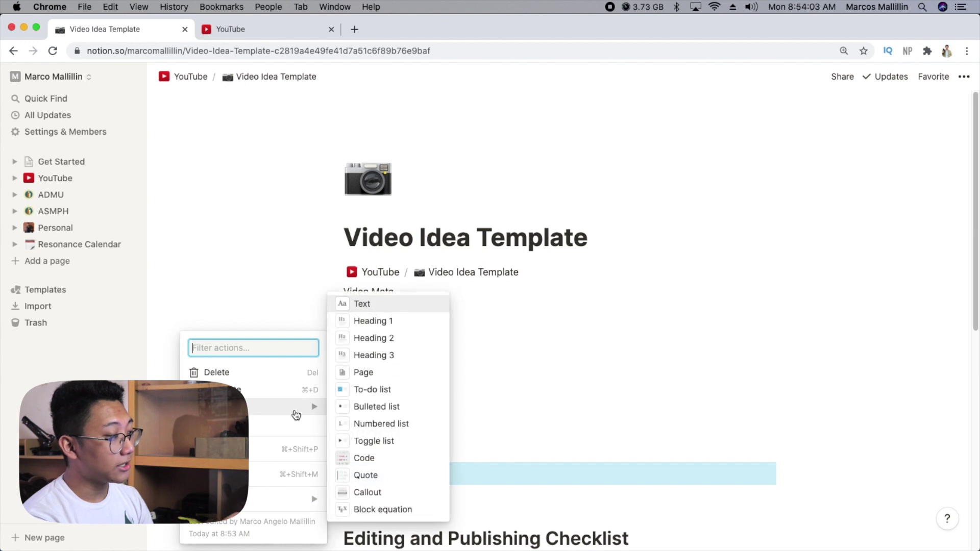
click(371, 357)
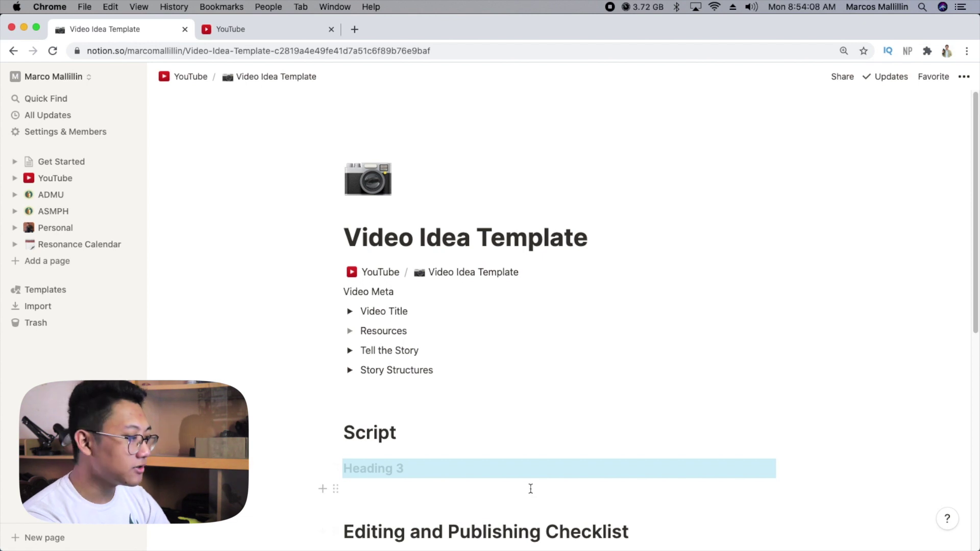
key(super+z)
key(BackSpace)
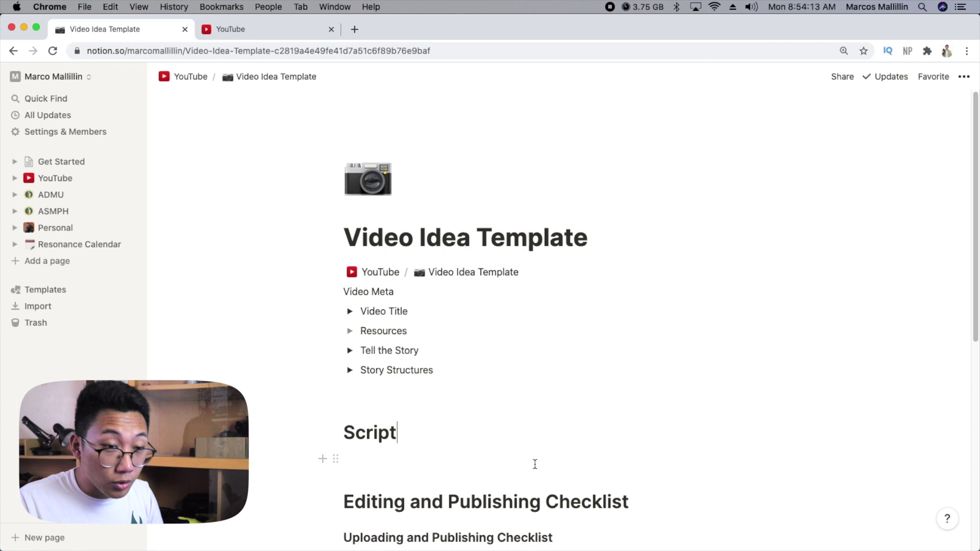
Step: Convert the Script heading to Heading 3 with the /h3 command
text(/)
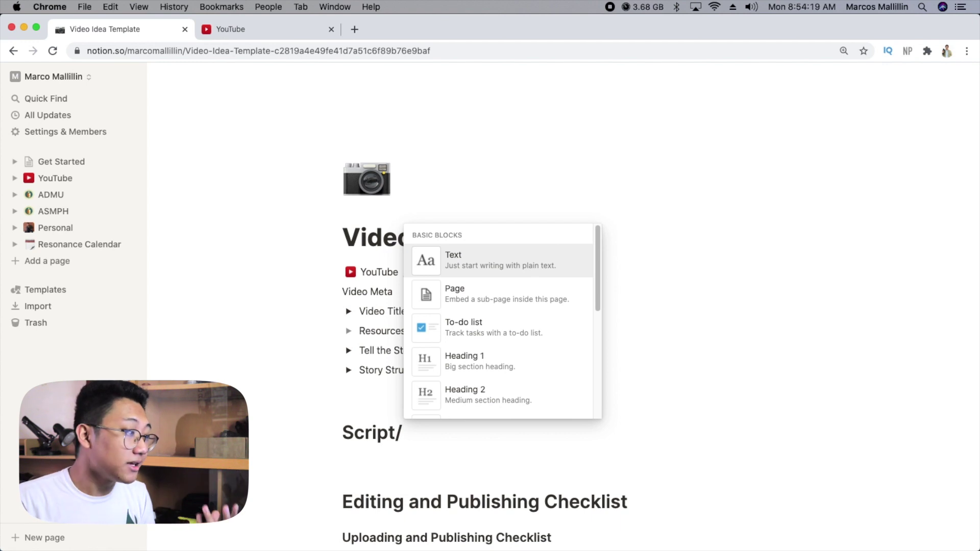
text(h3)
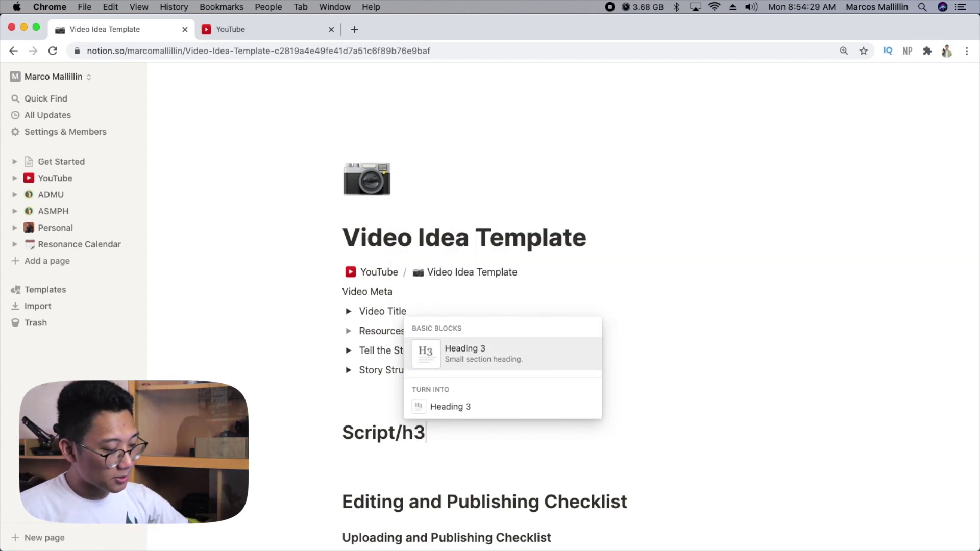
key(Down)
key(Return)
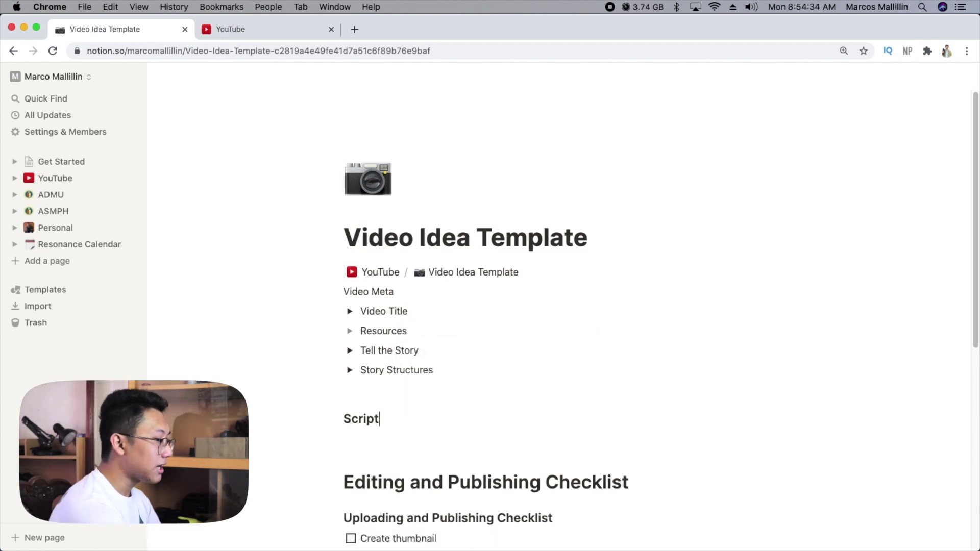
key(BackSpace)
key(BackSpace)
key(BackSpace)
key(BackSpace)
key(BackSpace)
key(BackSpace)
key(BackSpace)
text(/h2)
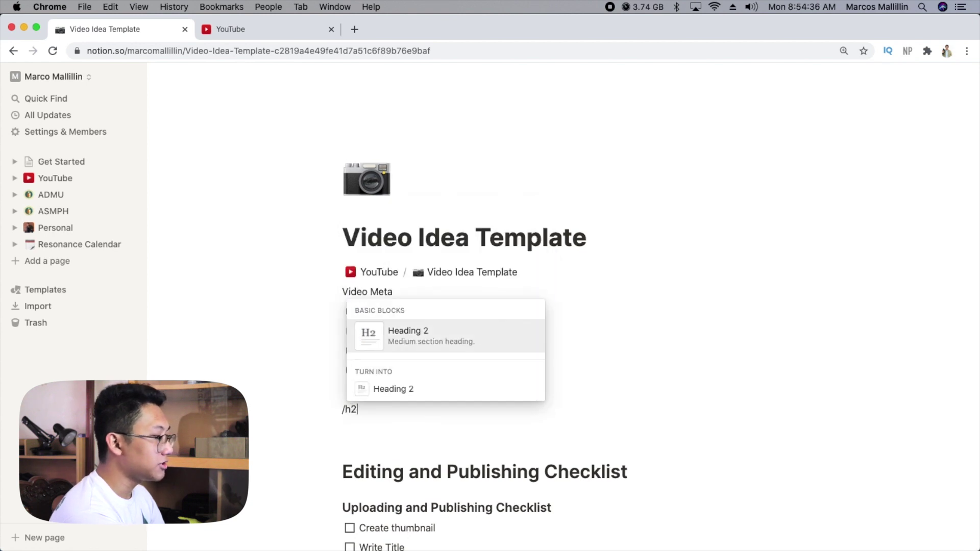
key(Return)
text(Script)
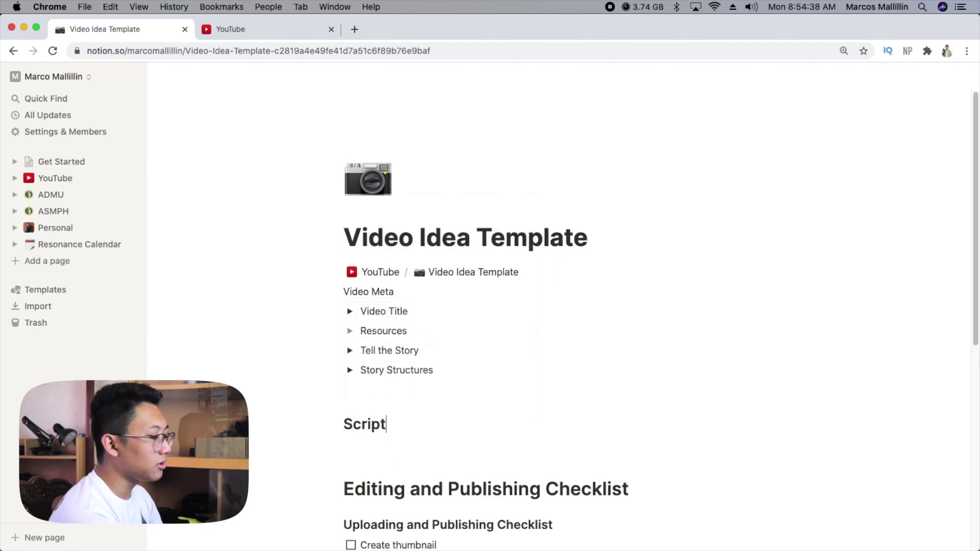
text(/h3)
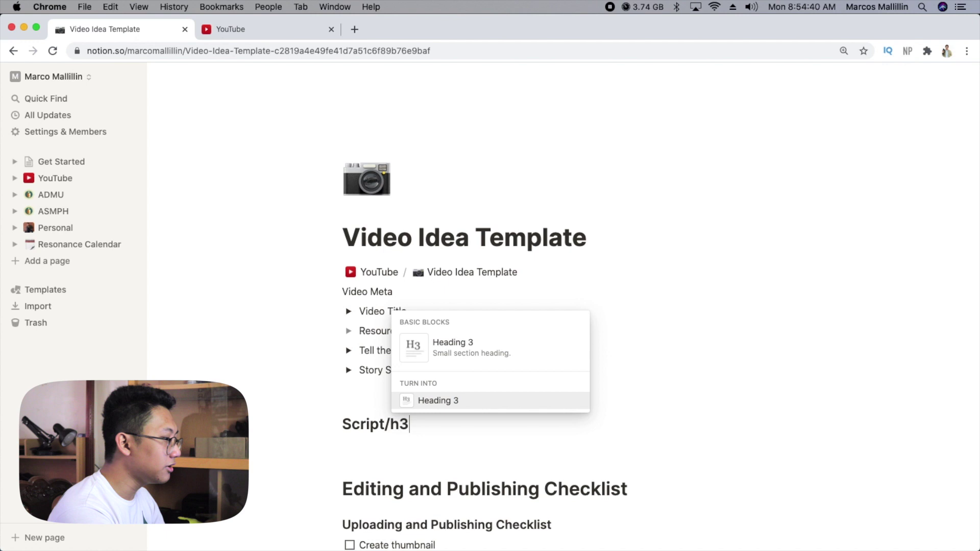
key(Return)
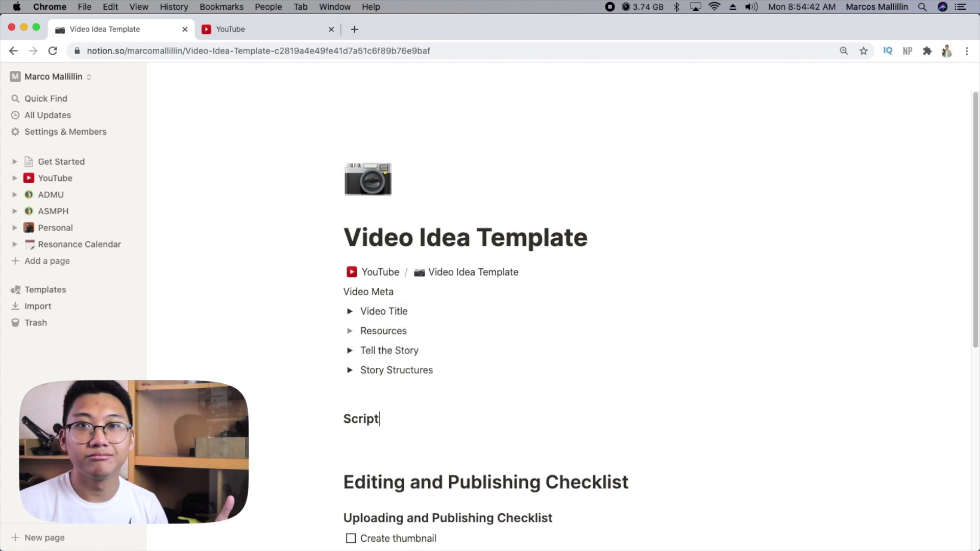